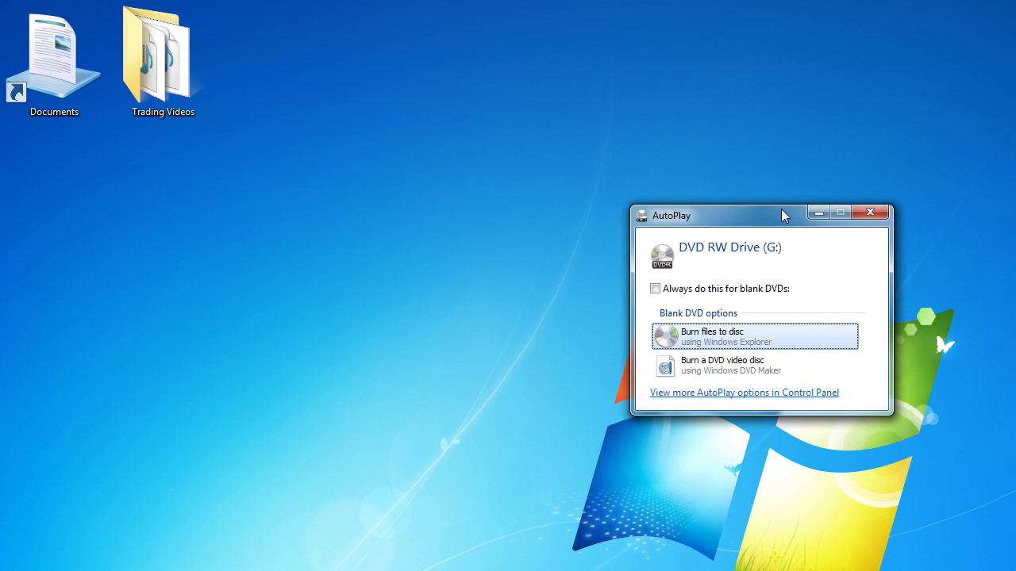
- Title the blank disc 'Trading Video' and choose the 'With a CD/DVD player' format
click(728, 340)
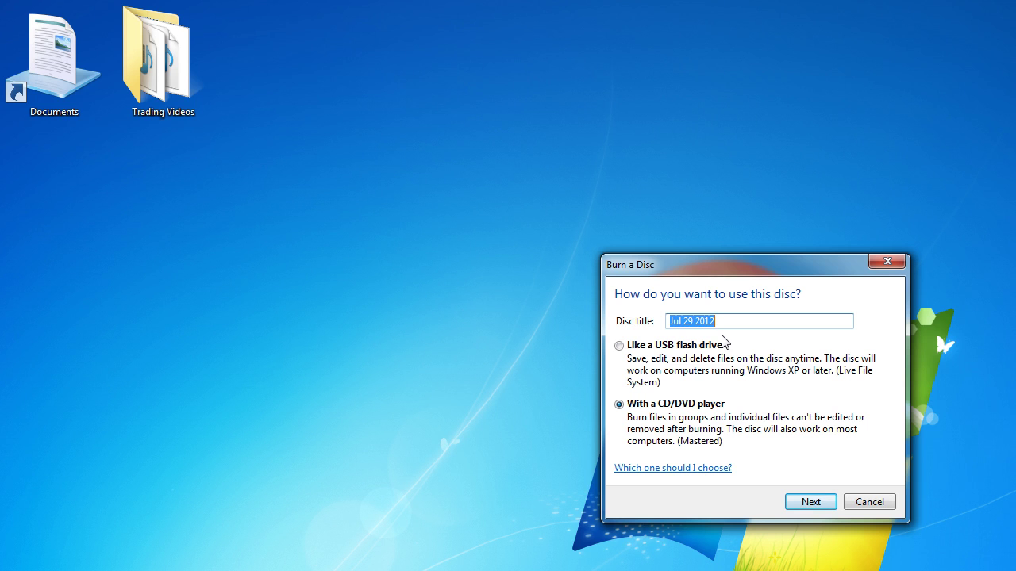
text(Trading Video)
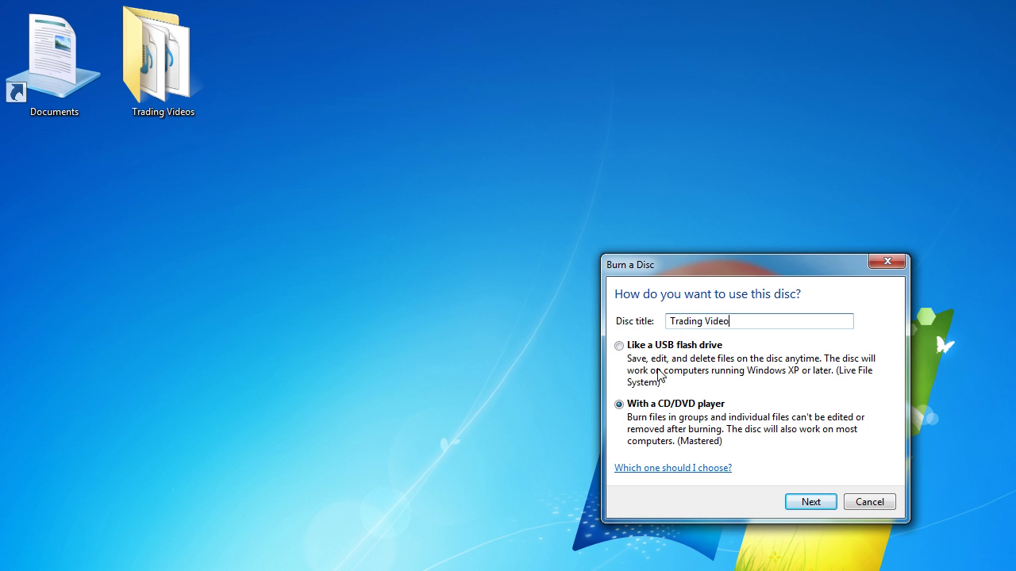
click(664, 408)
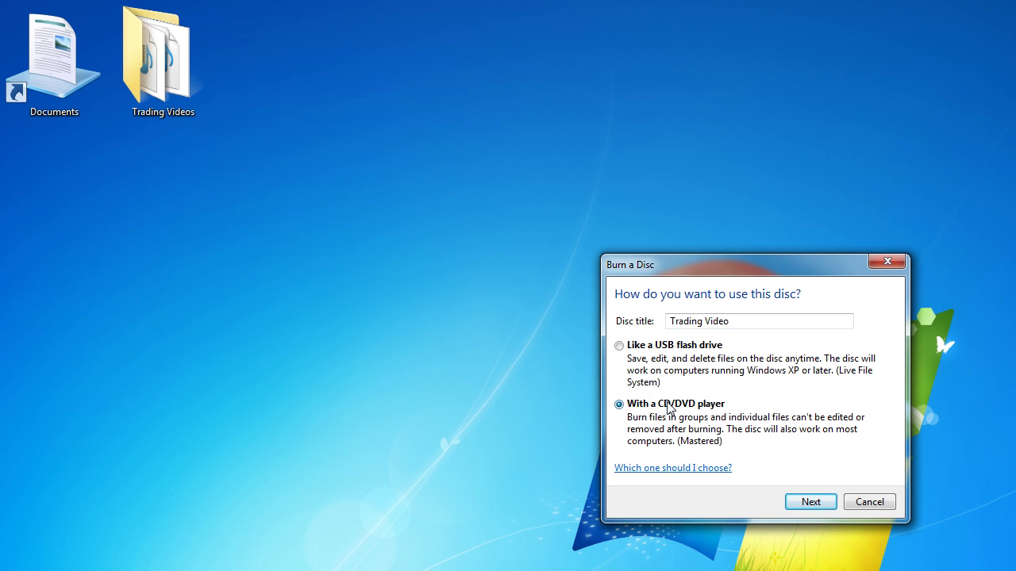
click(808, 498)
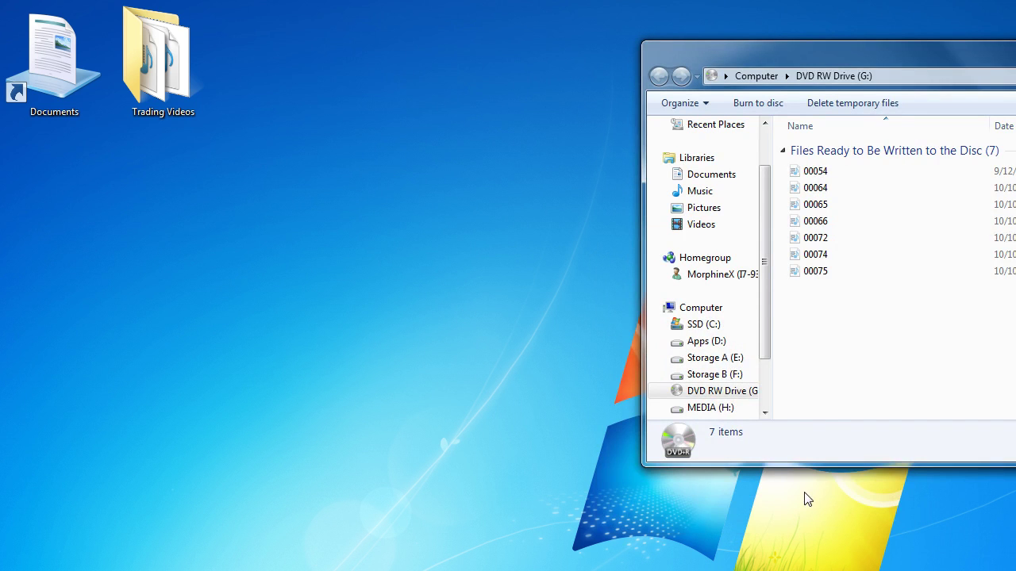
- Delete the seven unburned temporary files from DVD RW Drive (G:)
drag(845, 51, 573, 96)
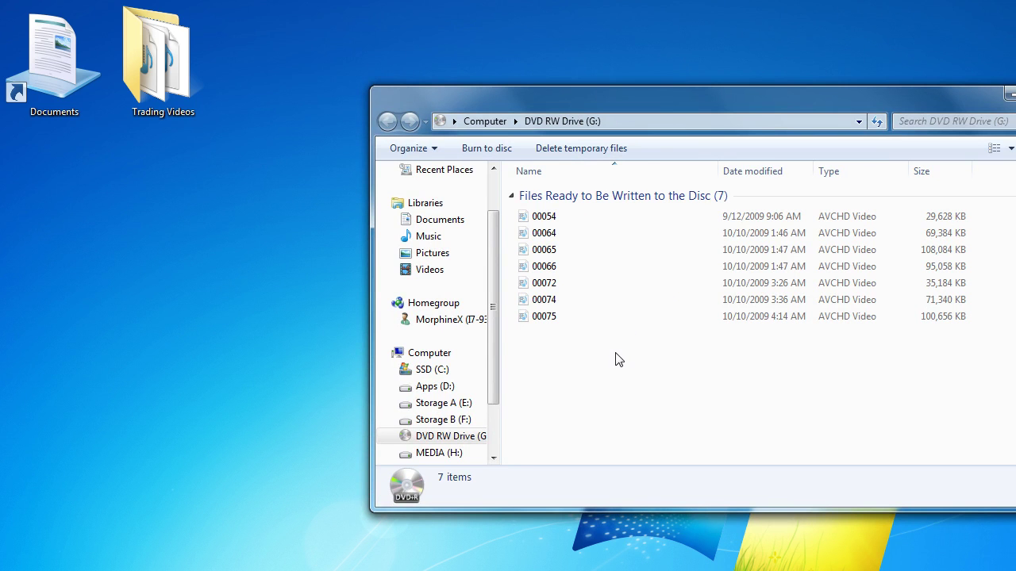
drag(623, 109, 540, 139)
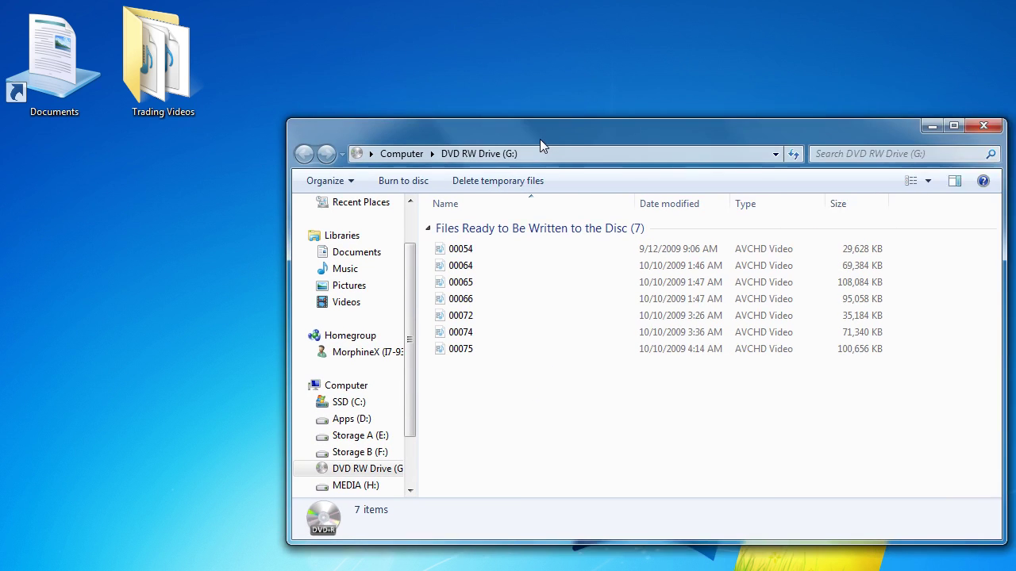
click(514, 182)
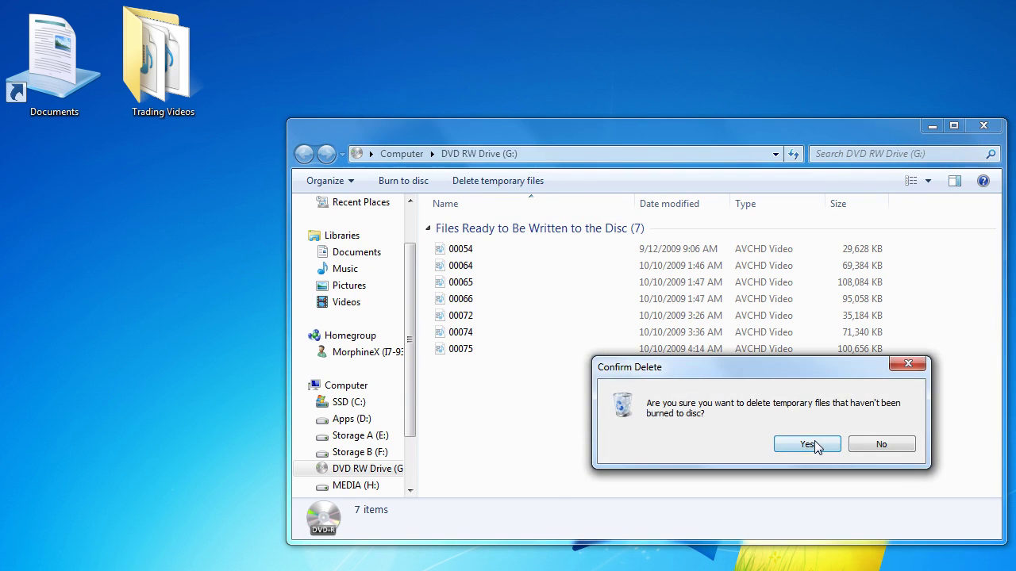
click(818, 447)
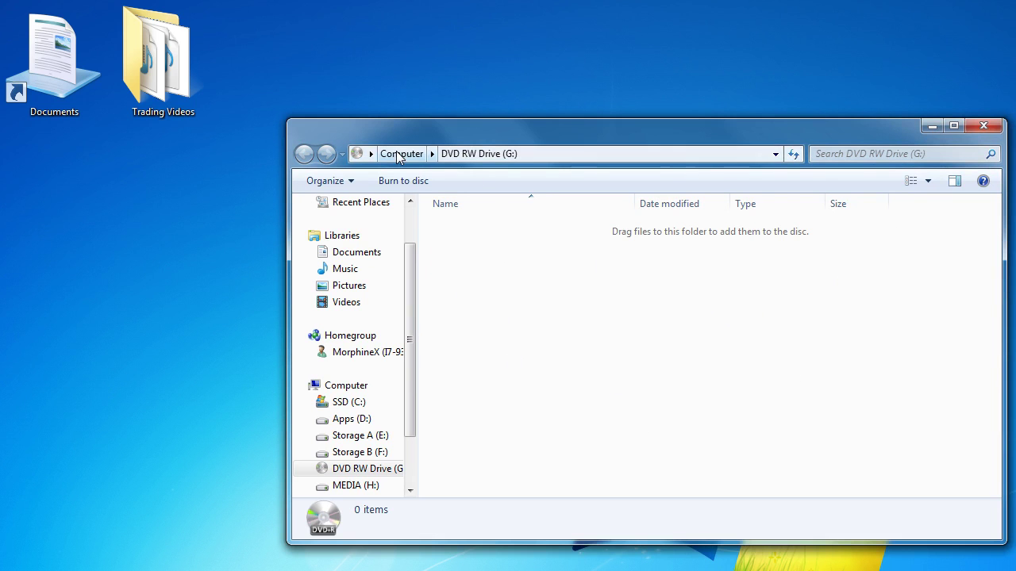
- Open the Trading Videos desktop folder and arrange it beside the DVD RW Drive (G:) window
double_click(173, 52)
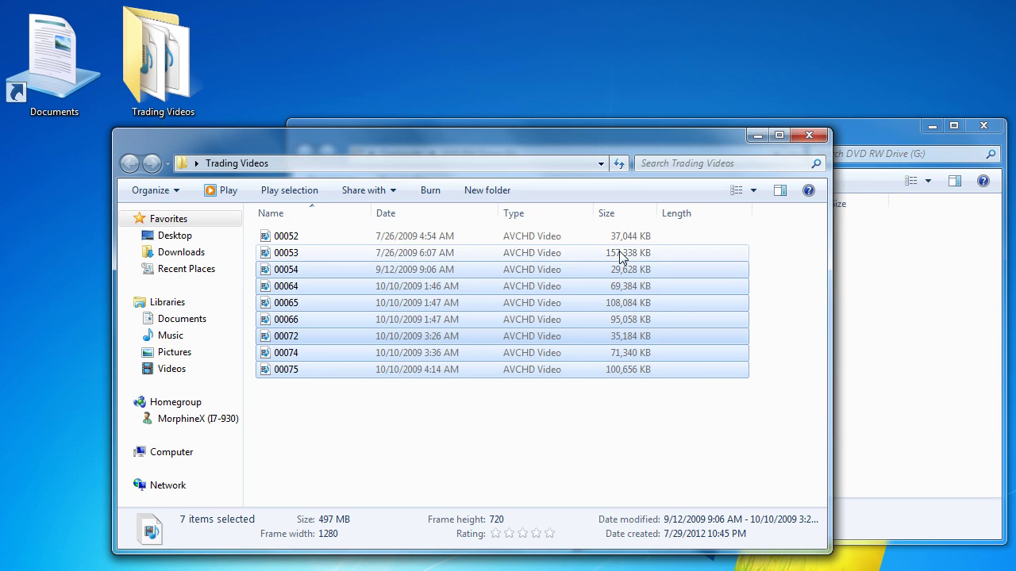
drag(613, 137, 516, 231)
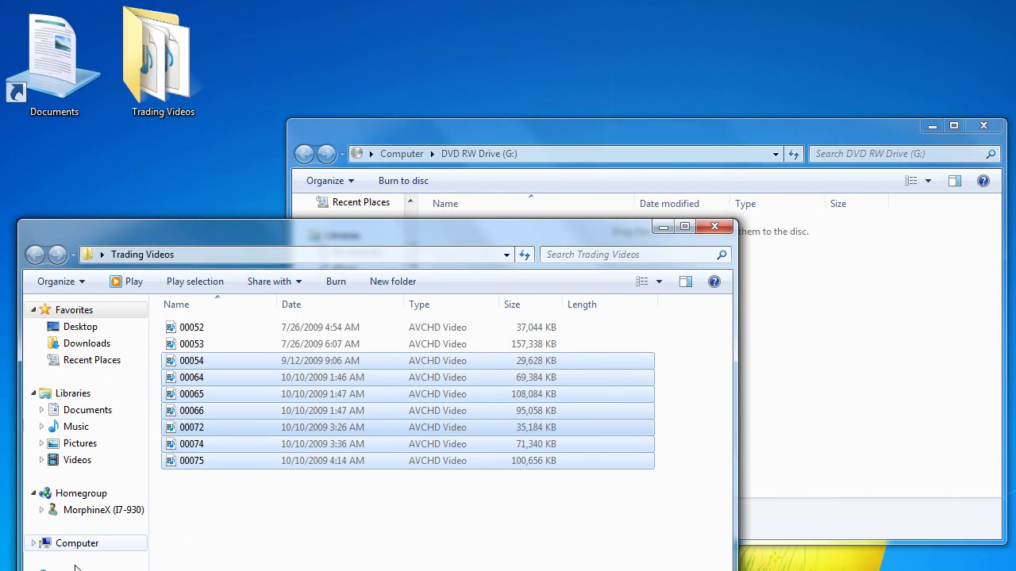
drag(240, 230, 228, 41)
drag(742, 130, 913, 255)
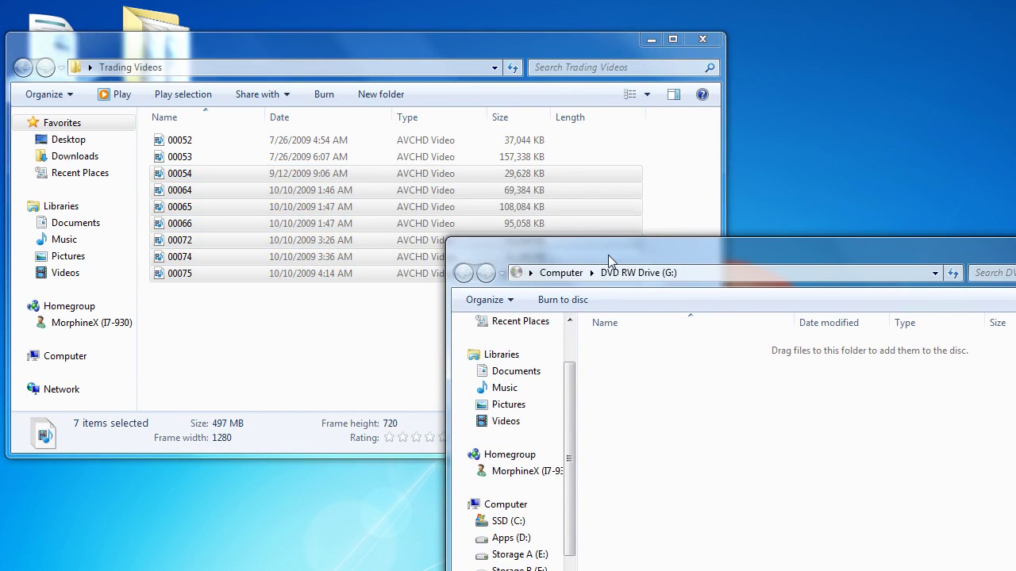
click(354, 258)
- Select 00054 and 00052 singly, then Ctrl-add 00054, 00074 and 00066, and clear the selection
click(198, 331)
click(201, 173)
click(204, 141)
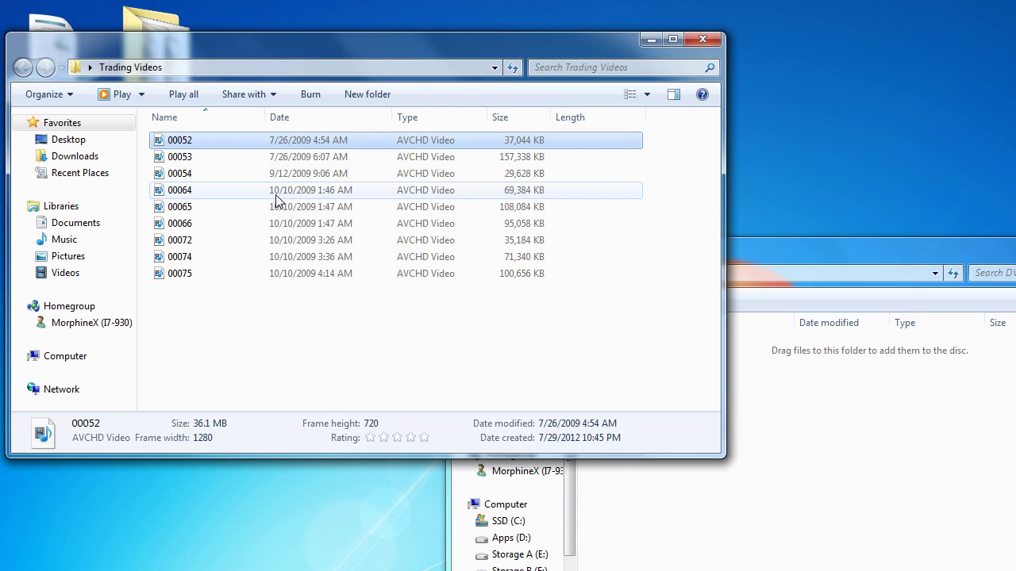
ctrl+click(204, 174)
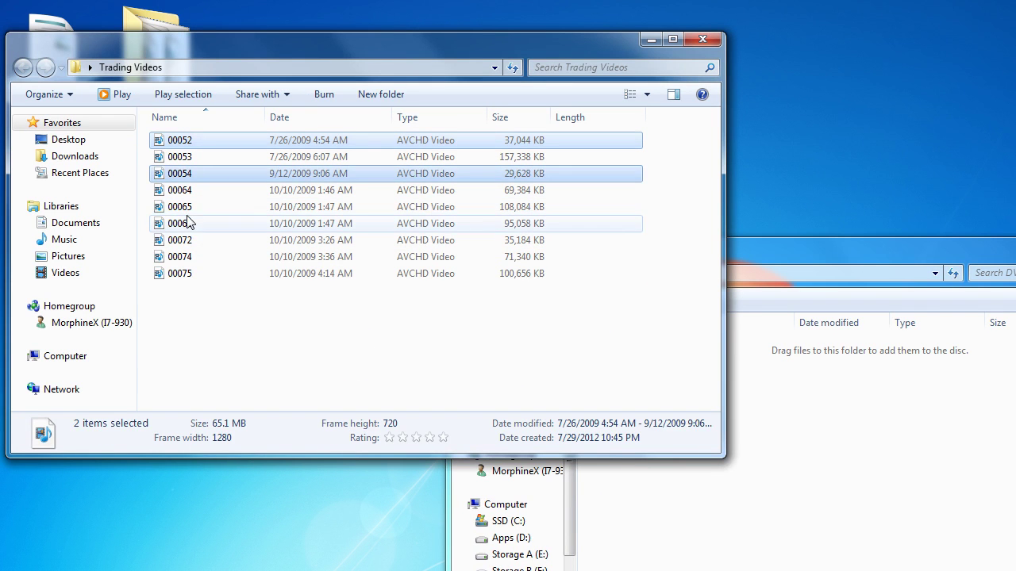
ctrl+click(195, 262)
ctrl+click(271, 227)
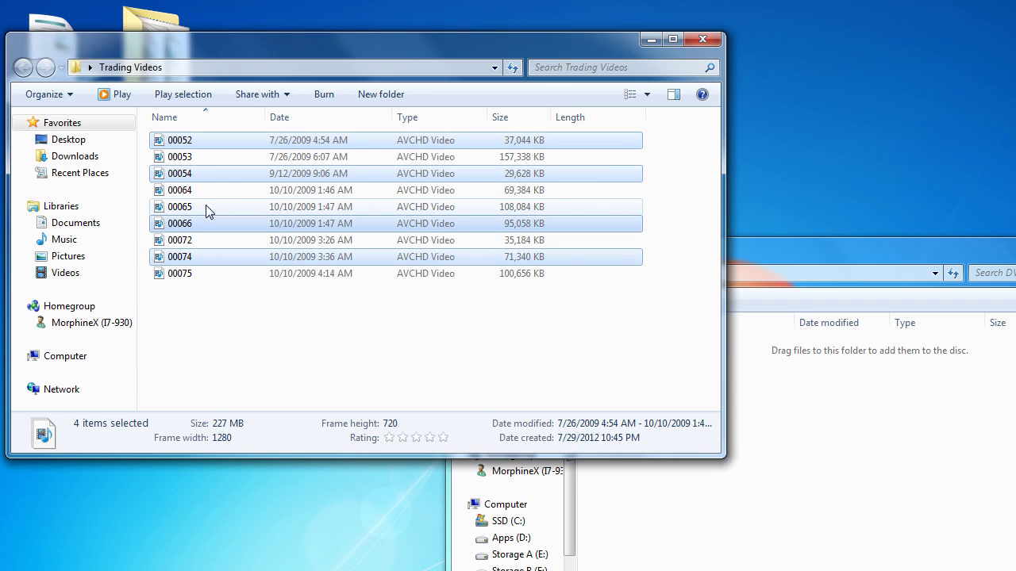
click(277, 318)
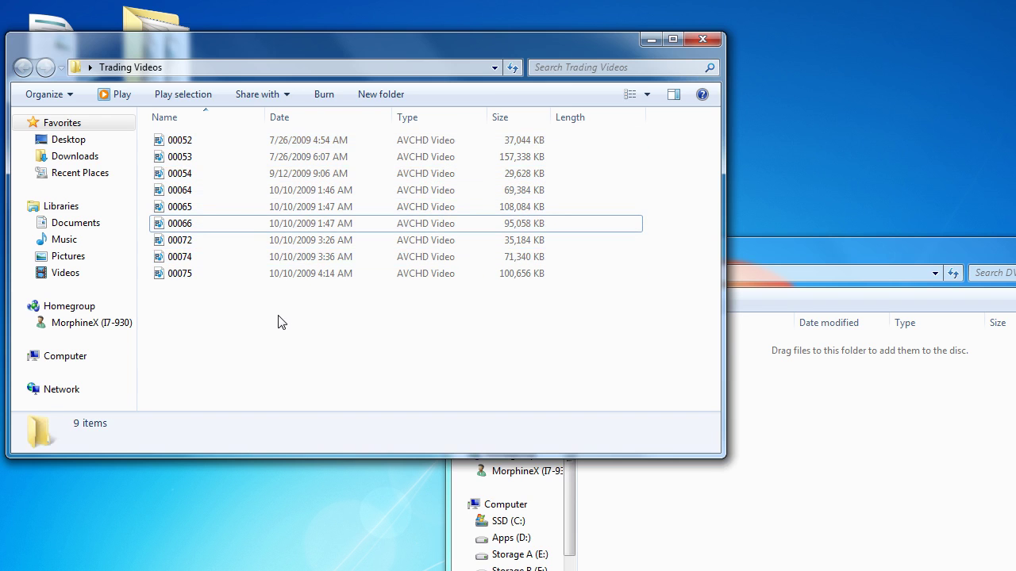
- Shift-select 00052 through 00066 as a range, then single-select 00075, 00052 and 00053
shift+click(202, 143)
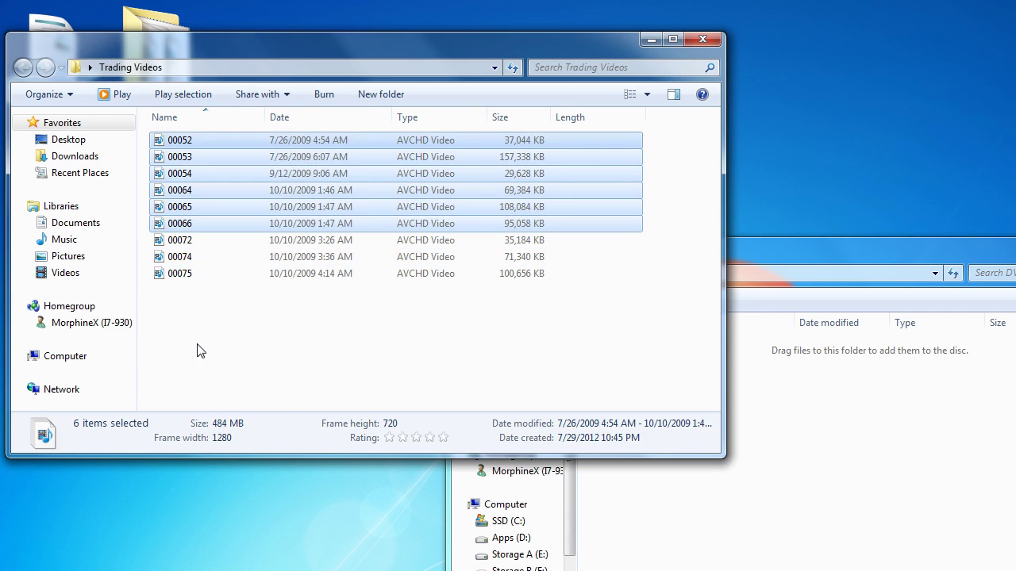
click(195, 275)
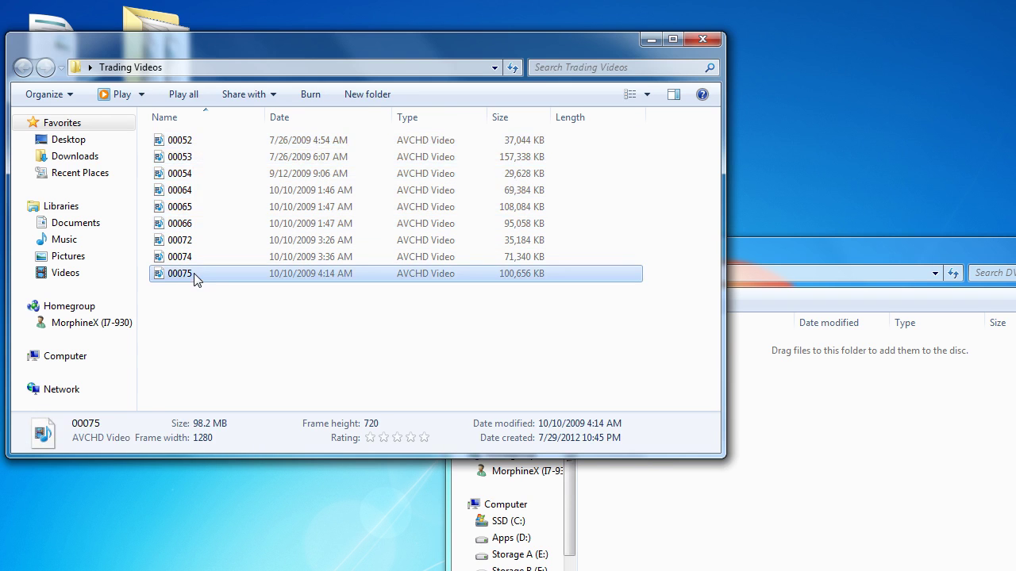
click(195, 142)
click(196, 157)
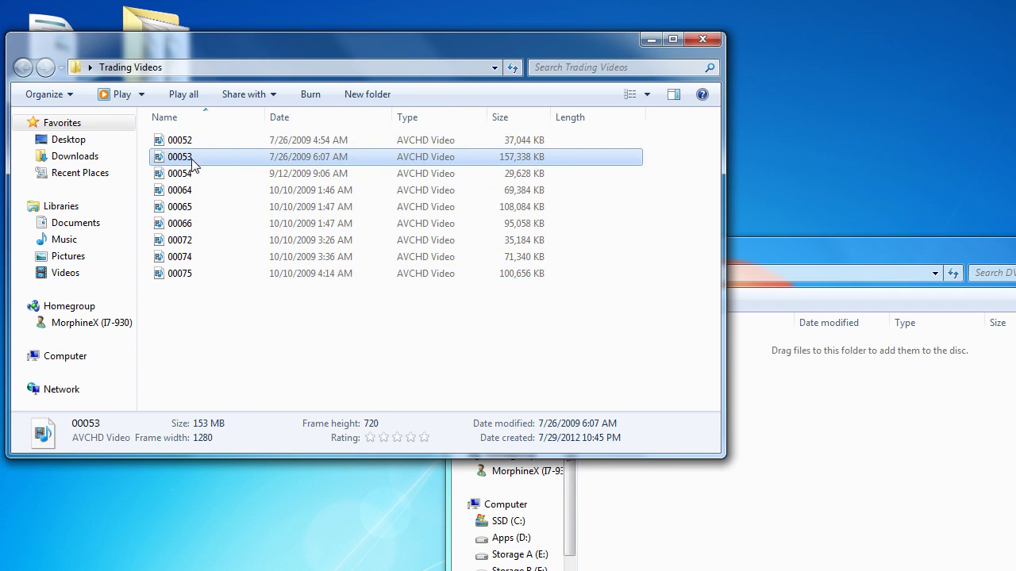
click(193, 143)
click(240, 347)
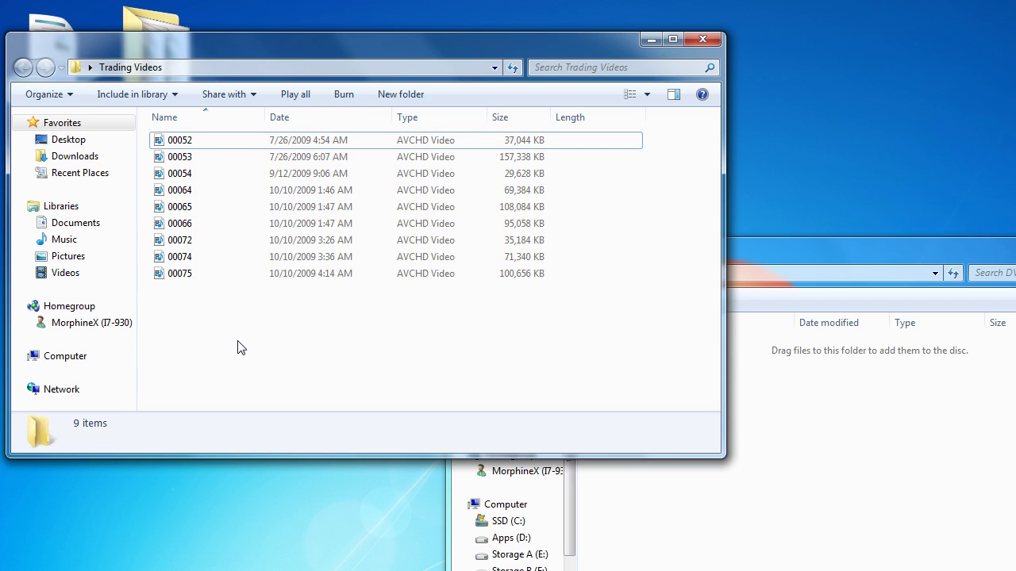
- Ctrl-select videos 00052, 00054, 00066 and 00075 together
click(194, 145)
ctrl+click(186, 175)
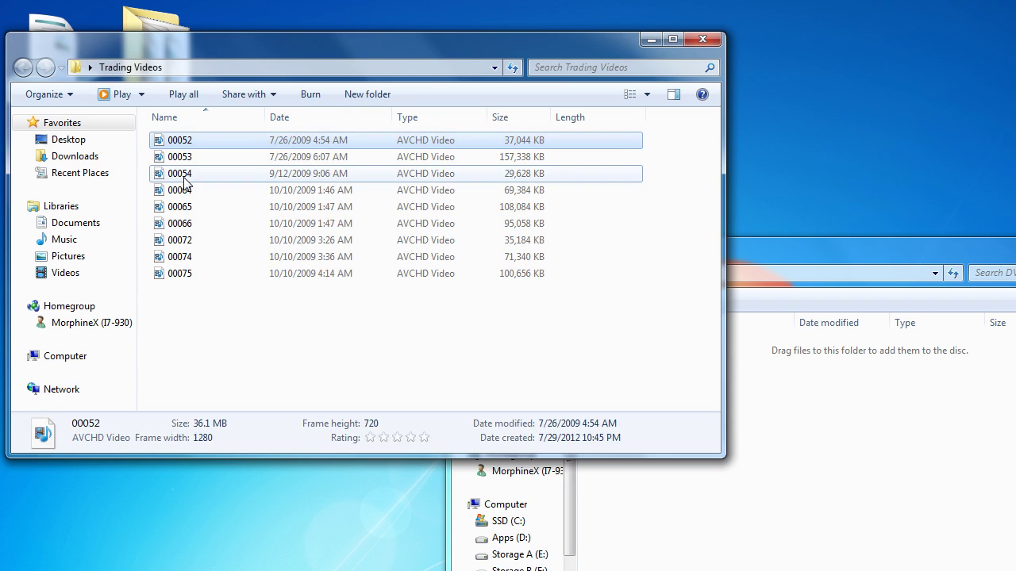
ctrl+click(187, 225)
ctrl+click(188, 275)
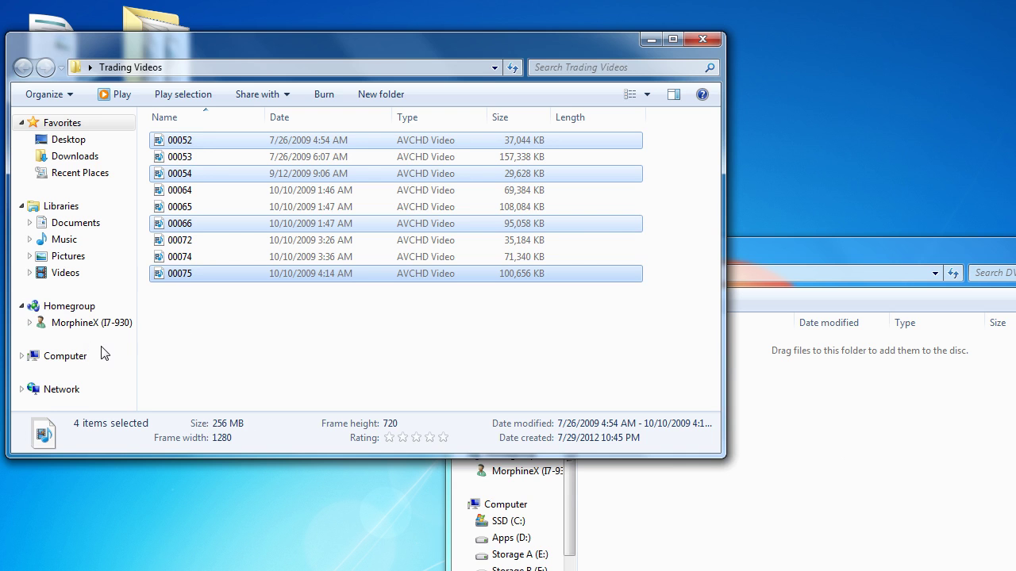
- Open Storage B (F:) > My Videos > 2009-05 Taiwan Trip (Part 1) in Details view
click(66, 356)
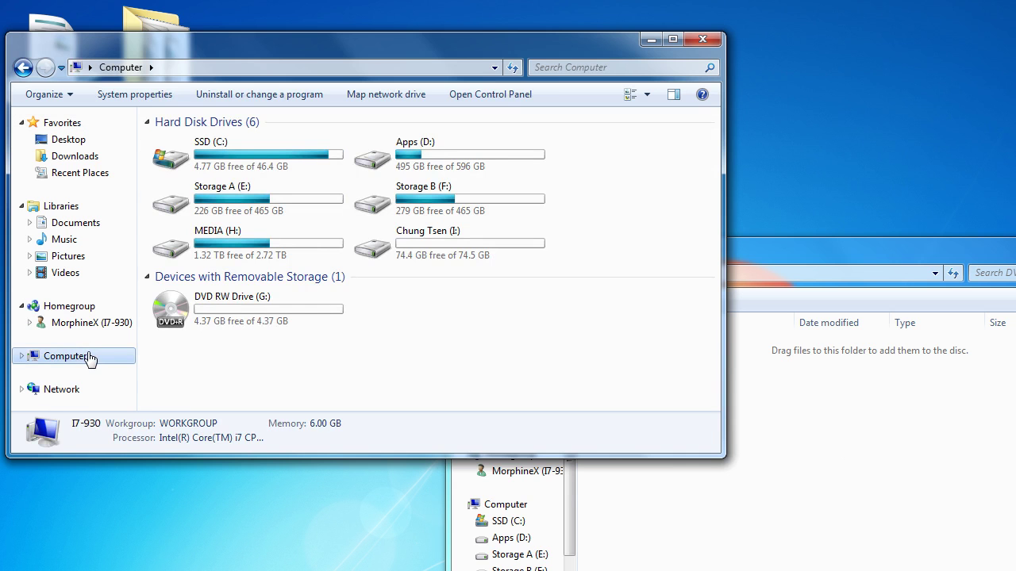
double_click(410, 211)
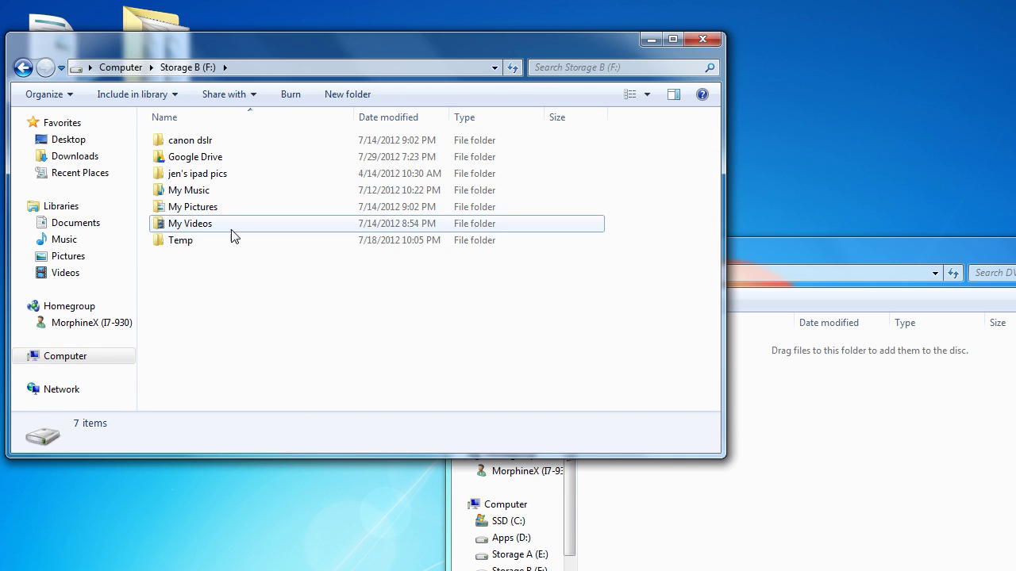
double_click(233, 226)
double_click(245, 141)
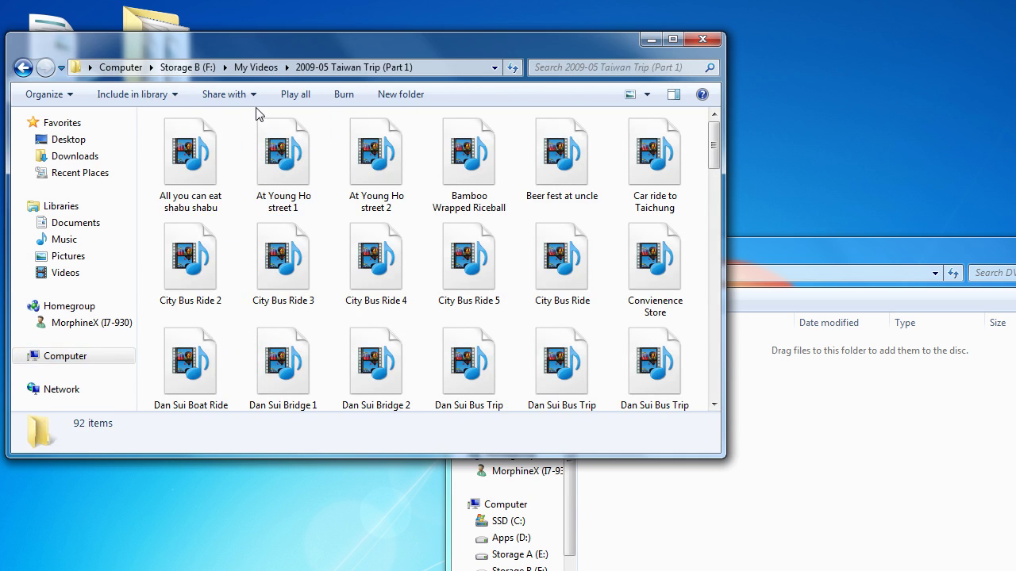
click(632, 94)
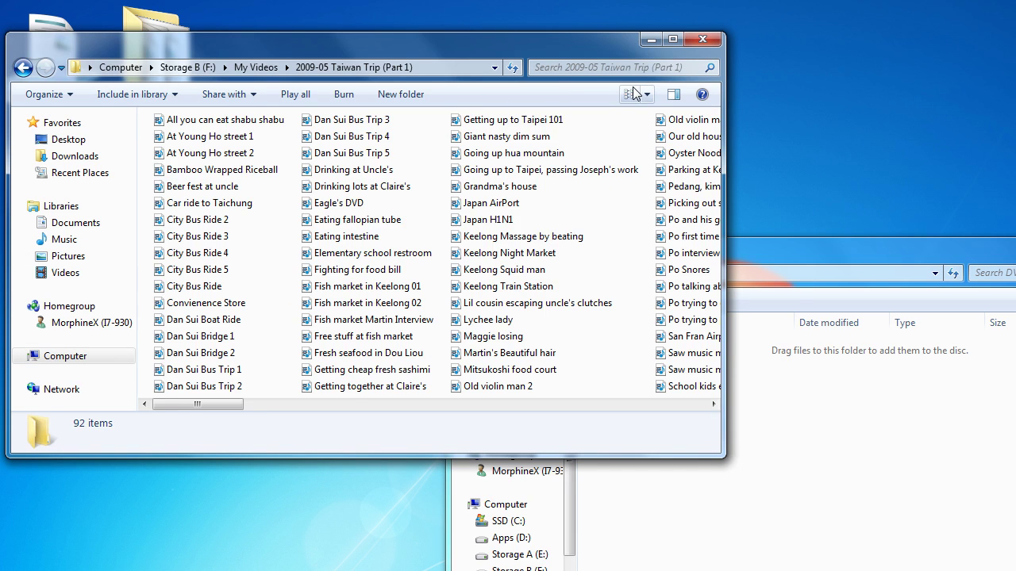
click(632, 94)
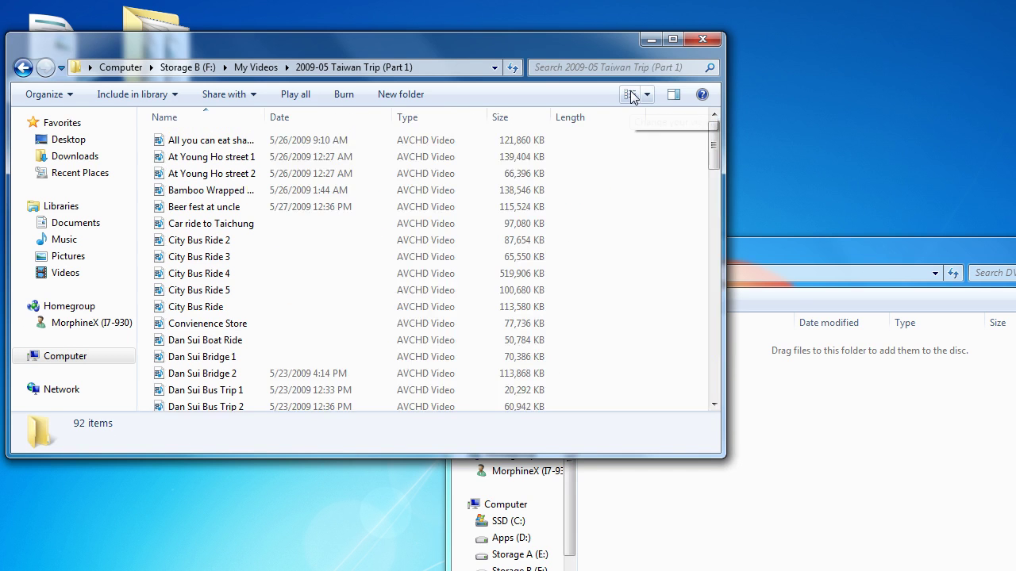
- Select videos from All you can eat shabu shabu to Keelong Train Station and drag 45 onto the DVD drive
click(236, 143)
scroll(286, 208, down, 4)
shift+click(201, 288)
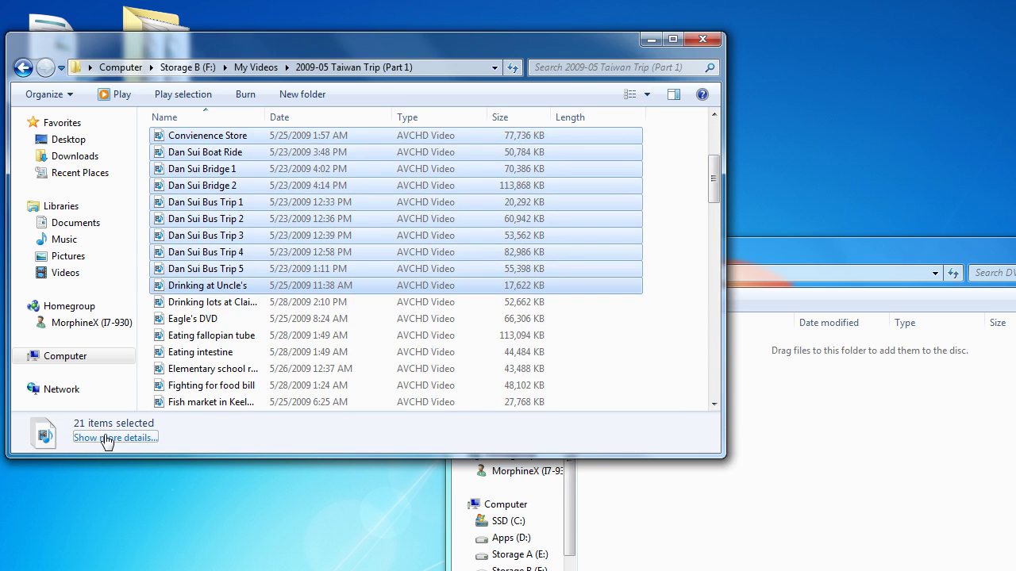
click(108, 439)
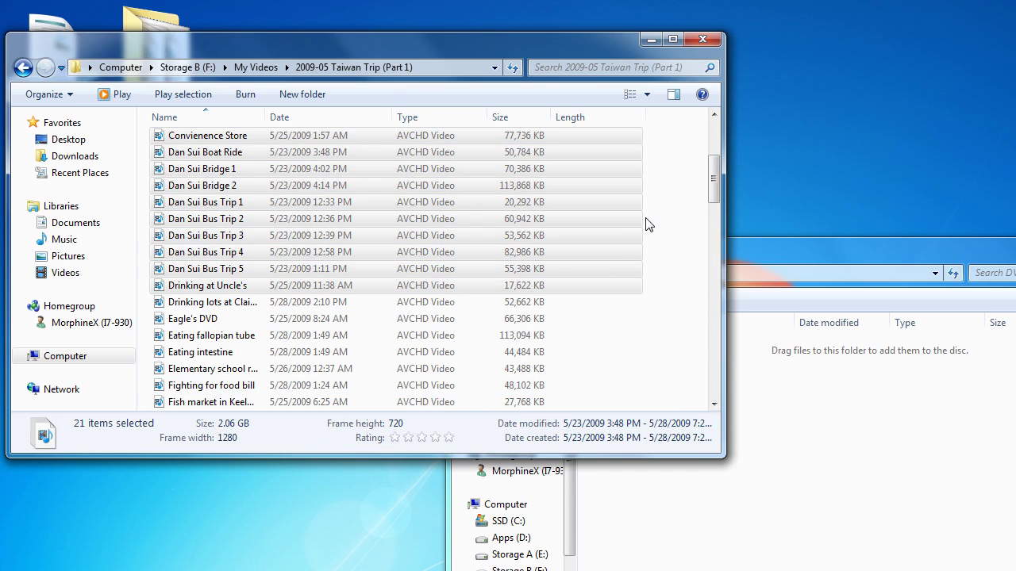
drag(714, 182, 715, 239)
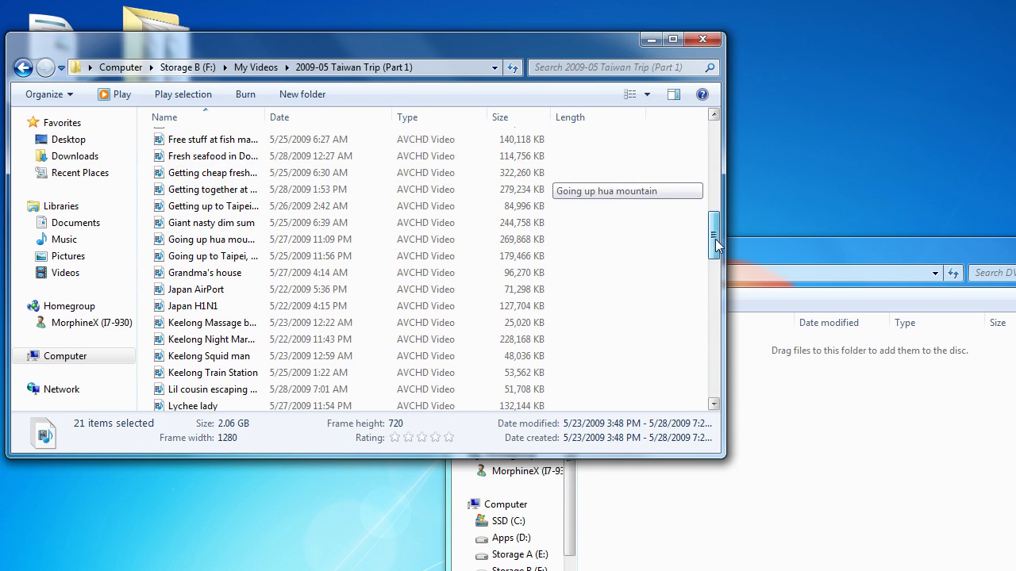
shift+click(230, 370)
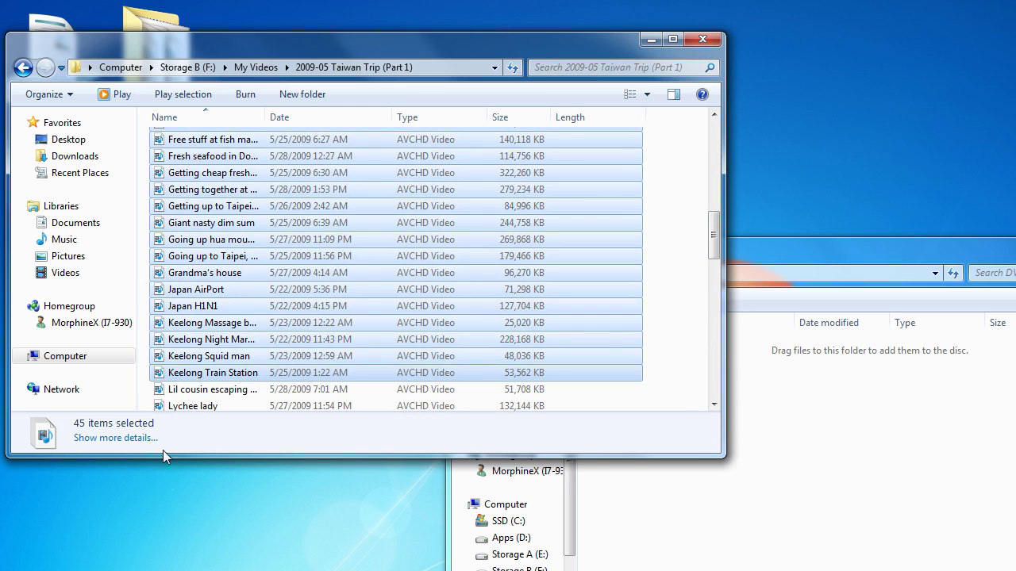
click(148, 439)
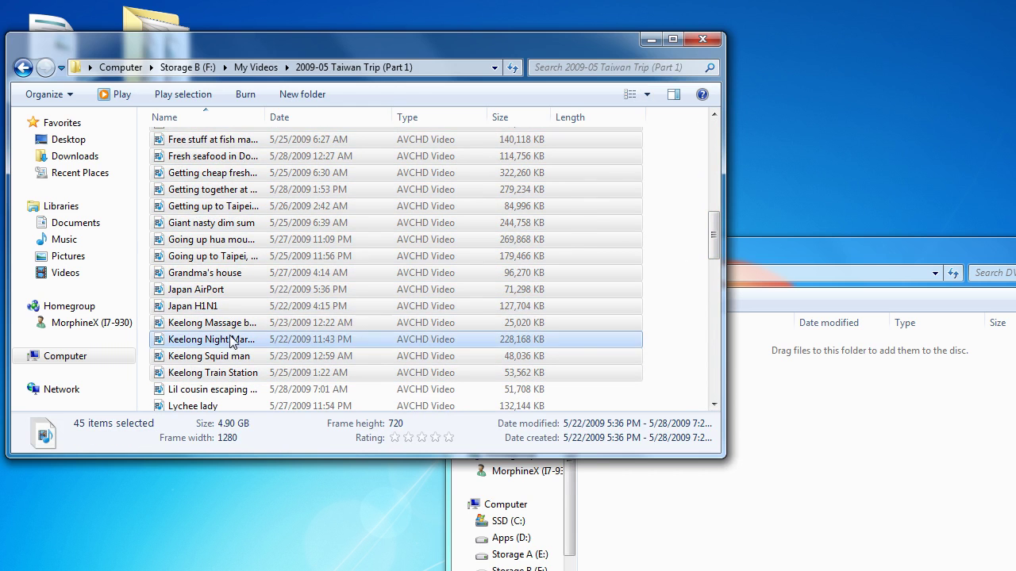
drag(217, 308, 850, 476)
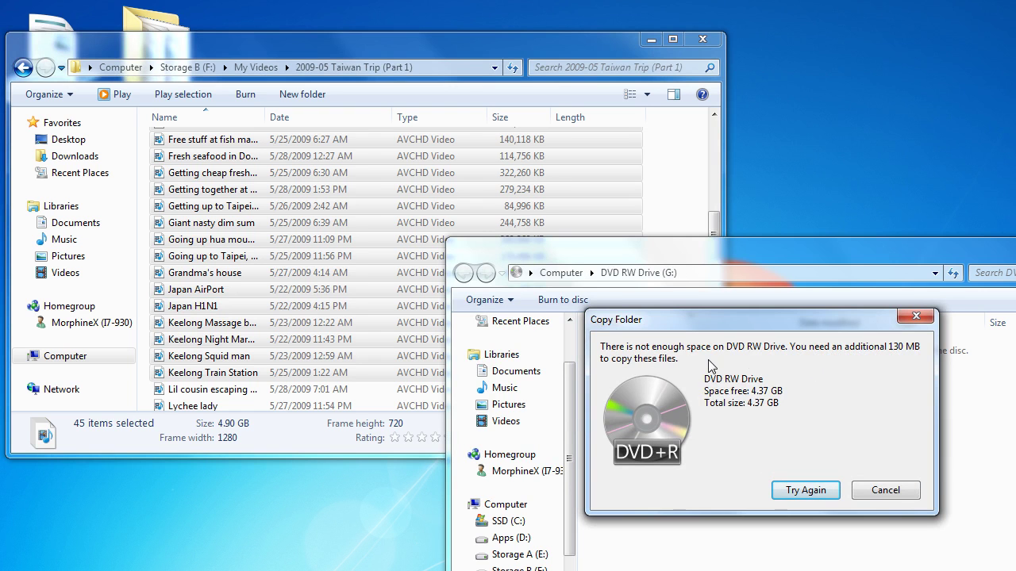
- Cancel the space warning and trim the selection to 36 videos (3.85 GB), adding Giant nasty dim sum
click(895, 495)
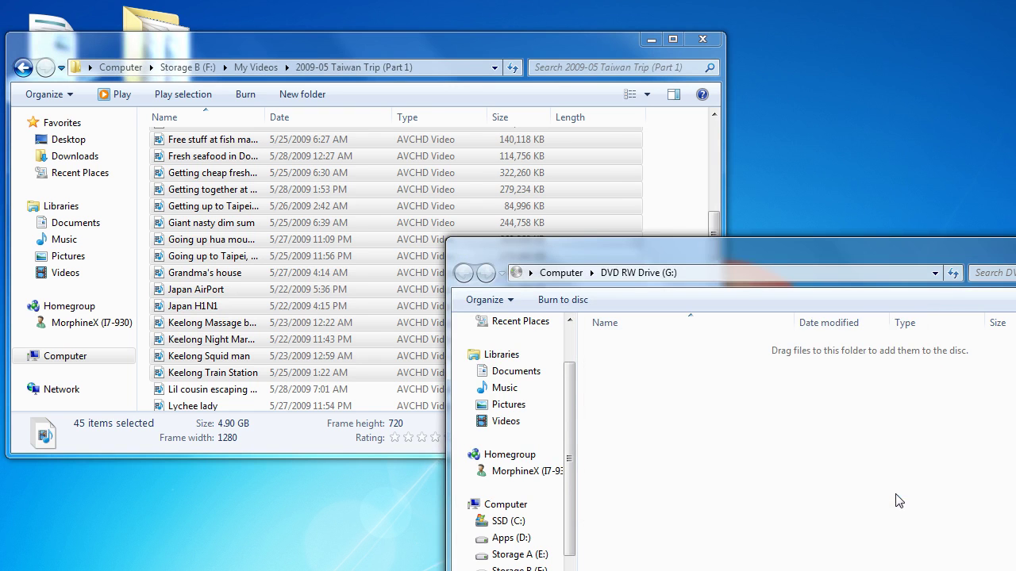
click(294, 40)
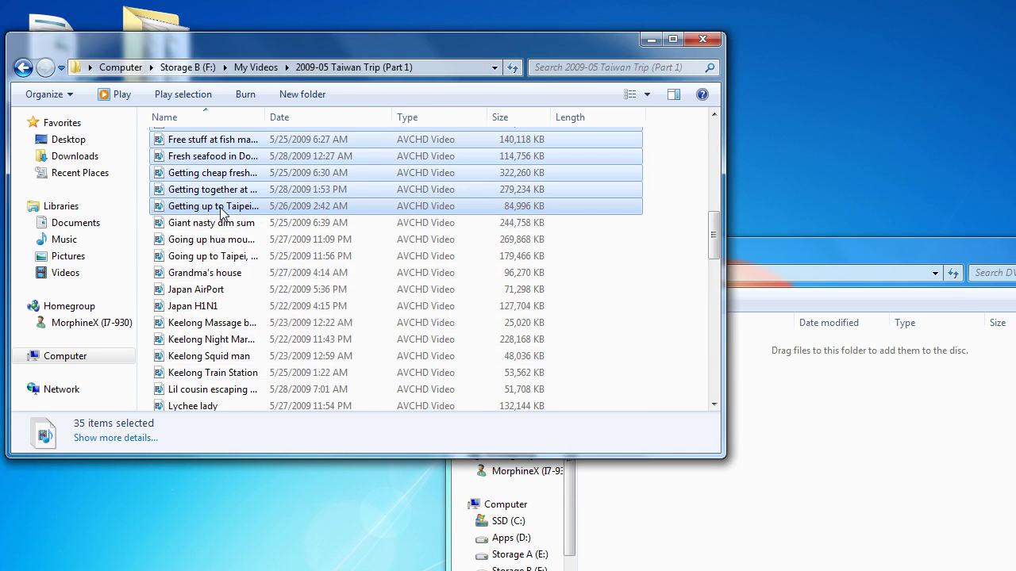
click(131, 442)
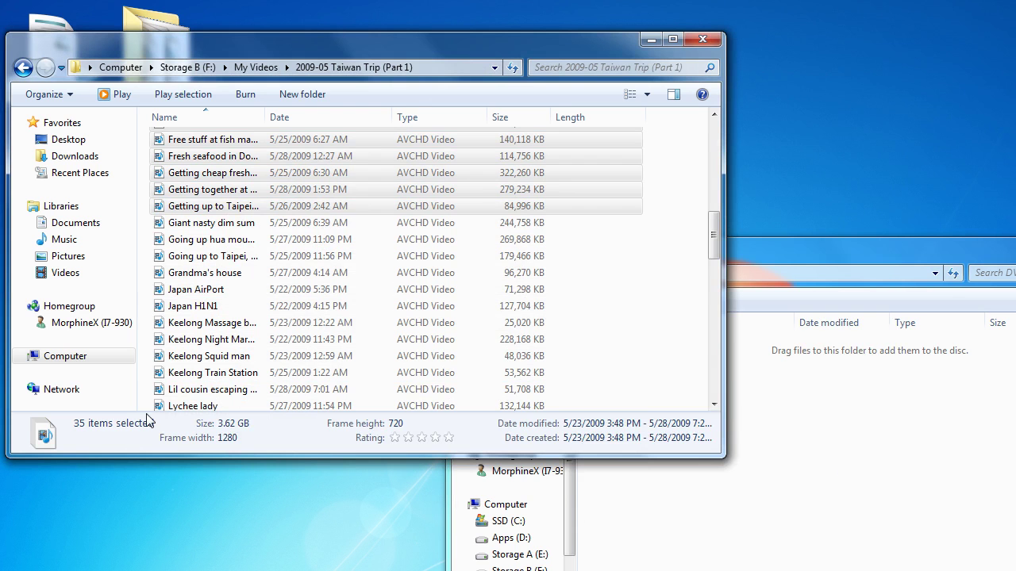
ctrl+click(226, 227)
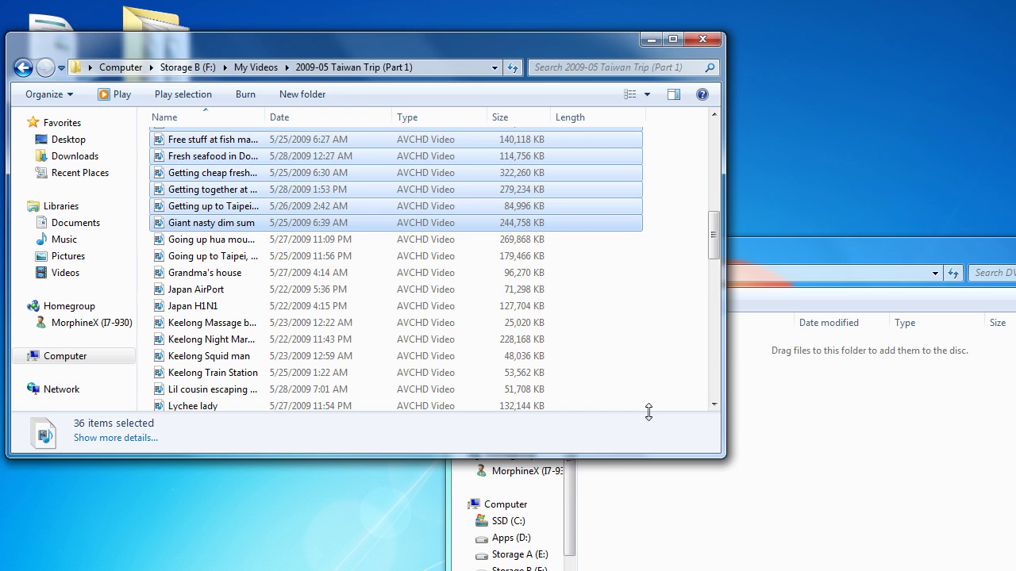
drag(649, 412, 647, 378)
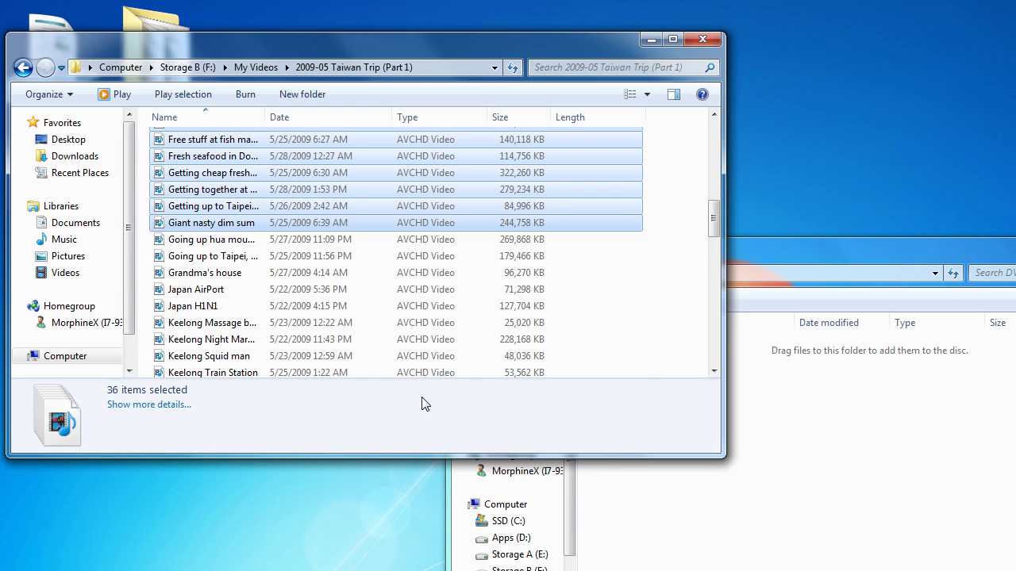
click(176, 405)
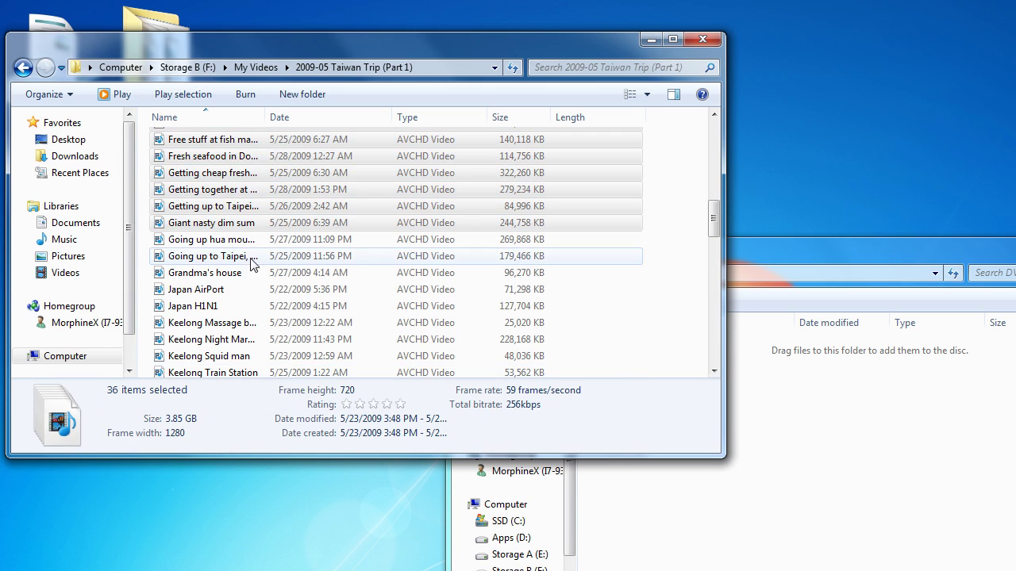
- Drop the 36 selected videos into the DVD RW Drive (G:) window
drag(238, 207, 831, 455)
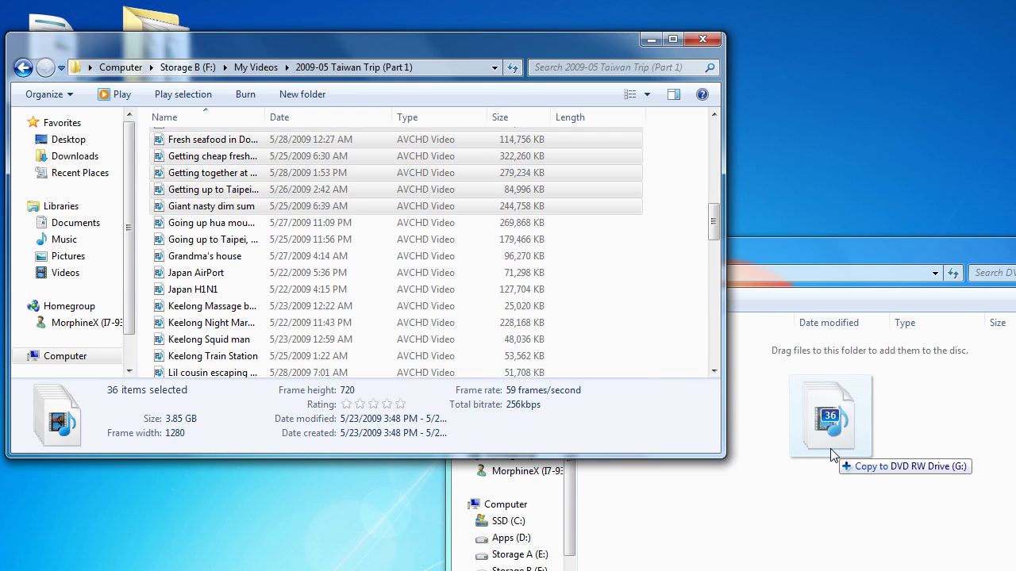
drag(832, 456, 833, 455)
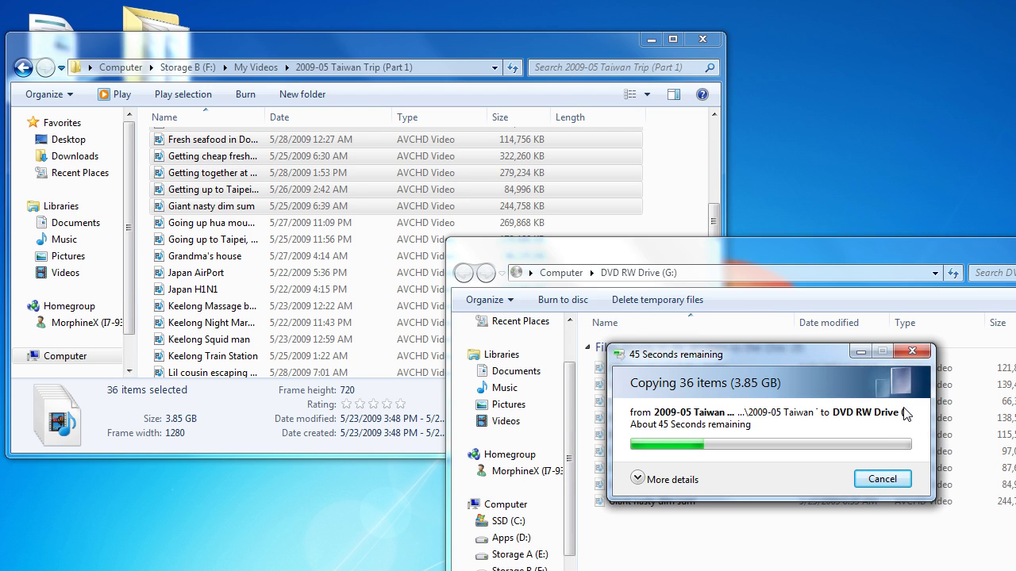
- Expand the copy progress details and move the DVD drive window to show its waiting files
click(637, 478)
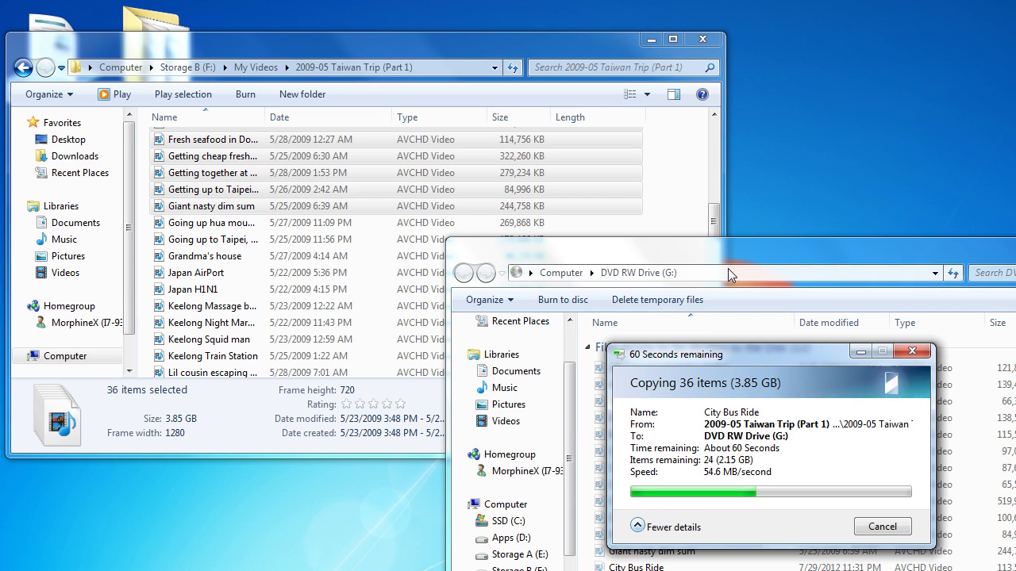
drag(728, 256, 566, 134)
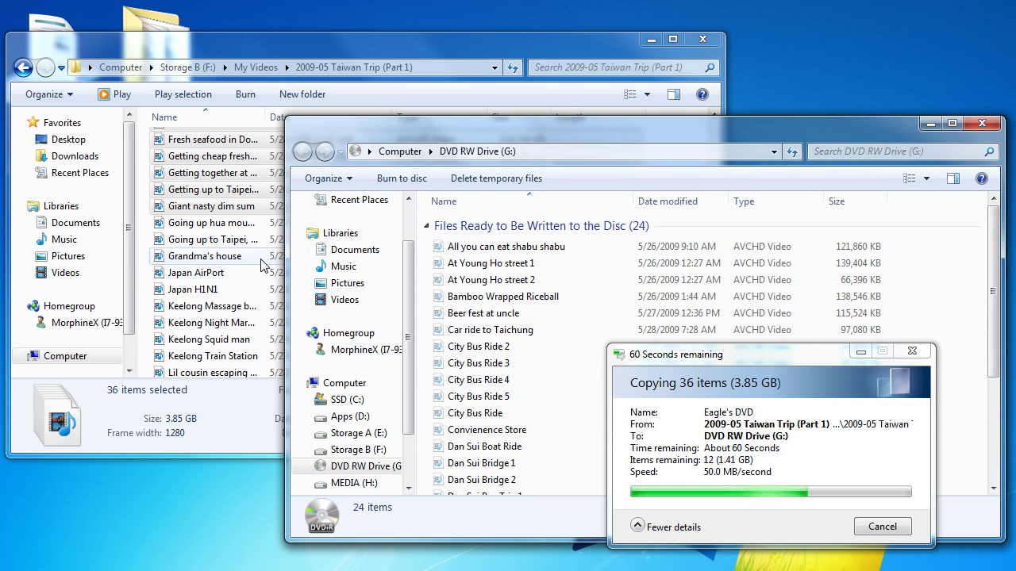
- Try drag, click and arrow-key selections in the Taiwan trip folder, then sort the videos by Date
click(229, 290)
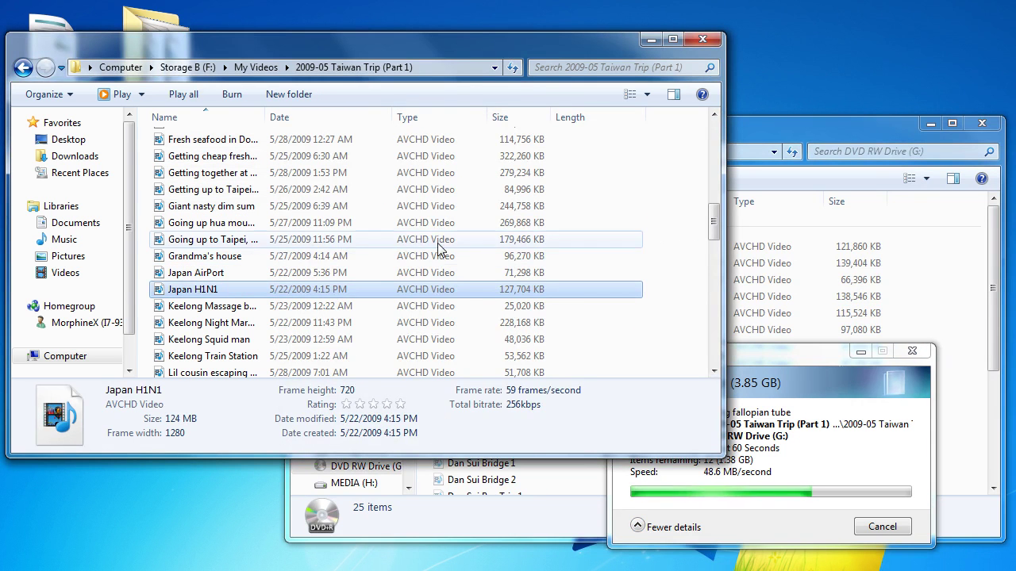
drag(680, 197, 211, 329)
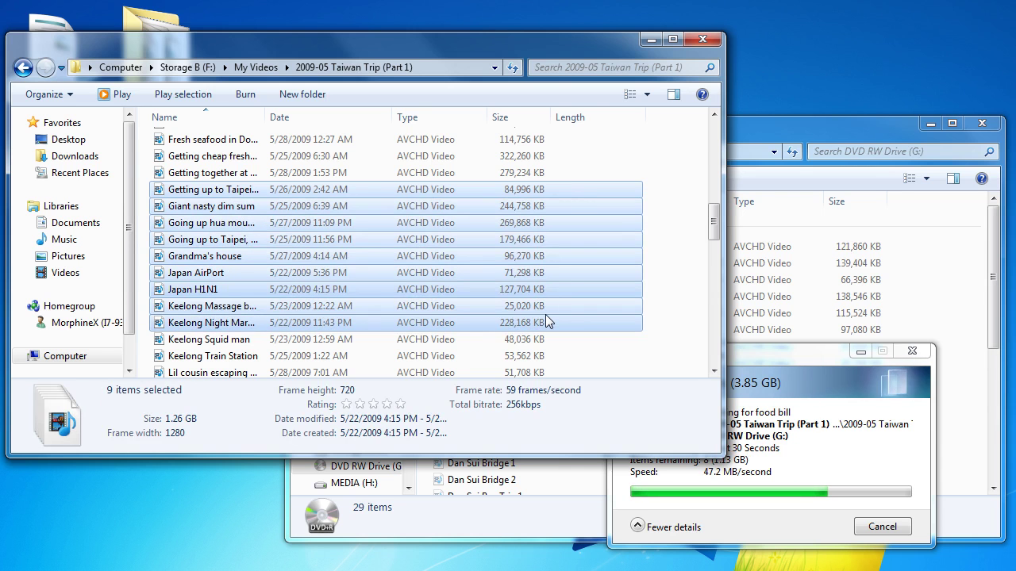
click(680, 197)
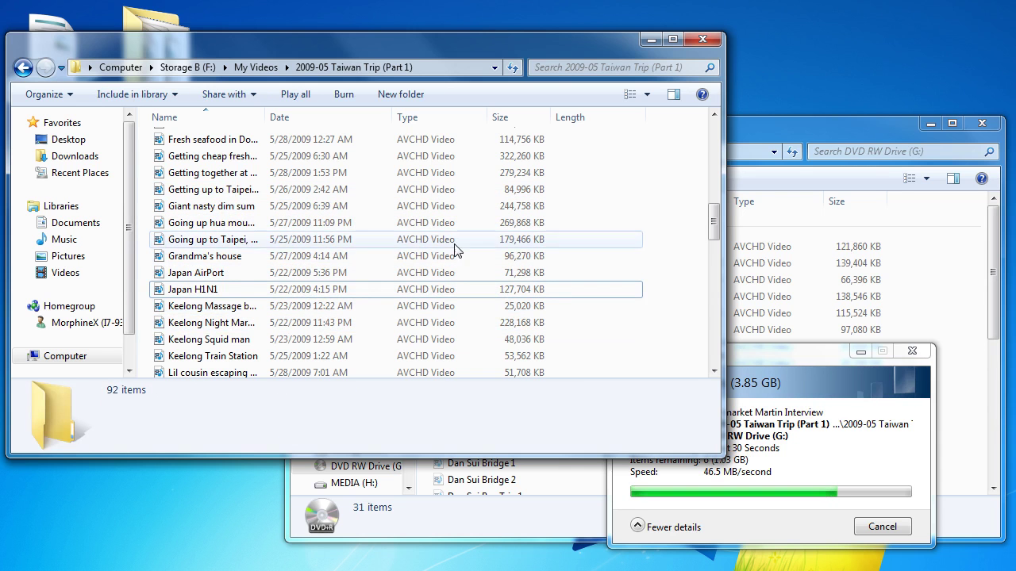
click(243, 193)
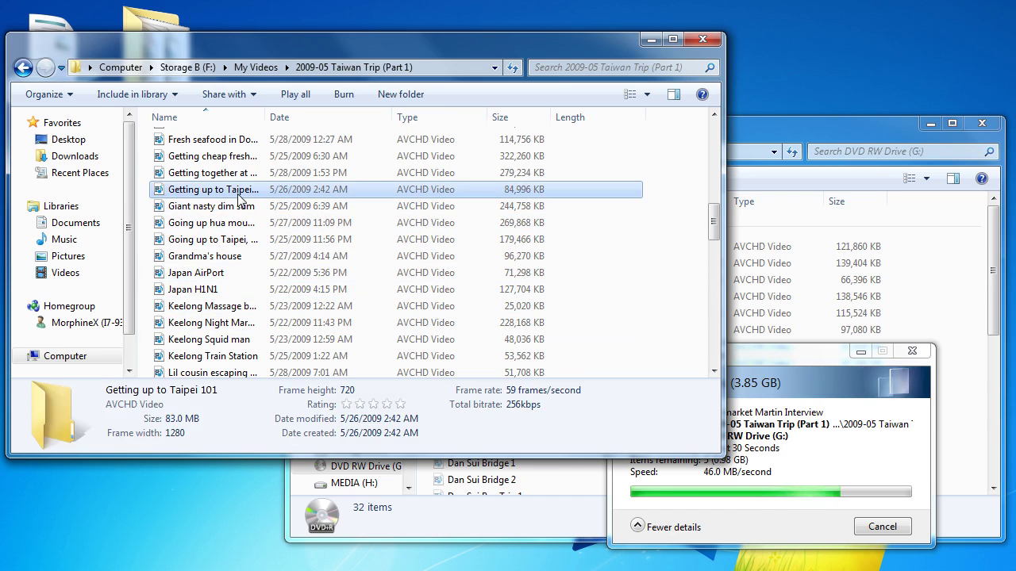
key(Up)
key(Down)
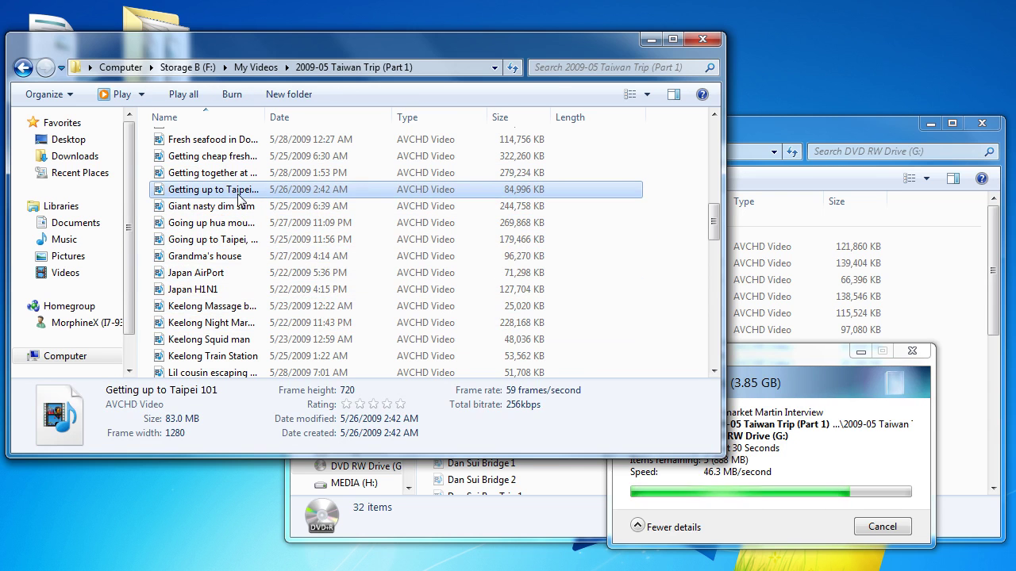
key(shift+Down)
key(shift+Down)
key(shift+Down)
key(shift+Down)
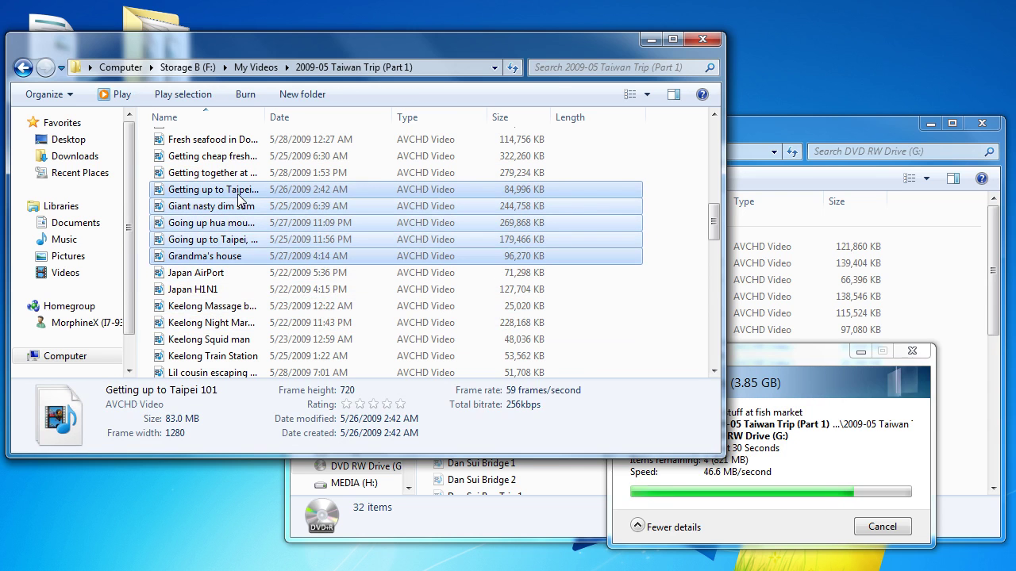
key(Up)
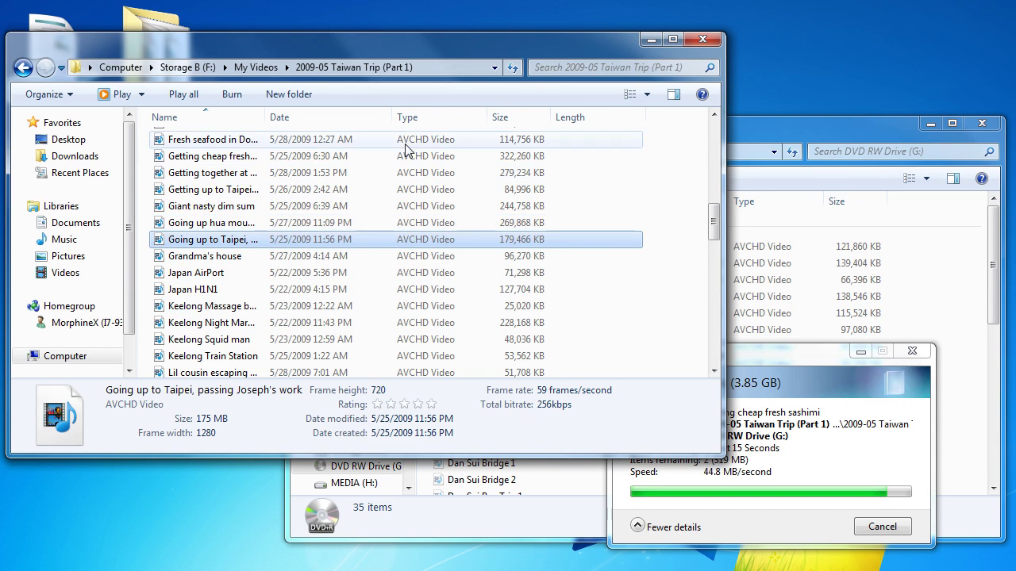
click(335, 119)
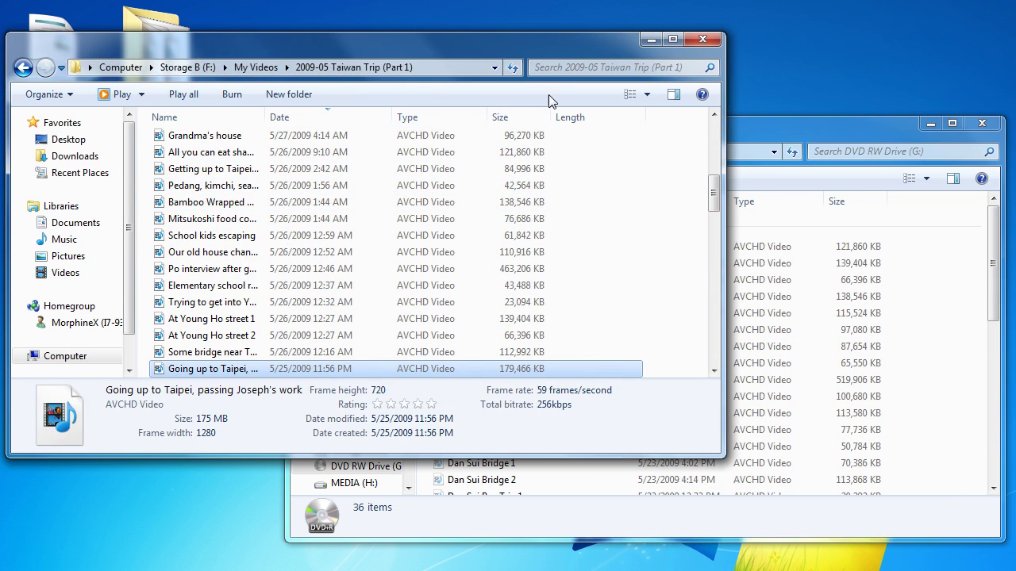
- Start Burn to disc from the DVD RW Drive (G:) window and bring the wizard fully into view
click(764, 132)
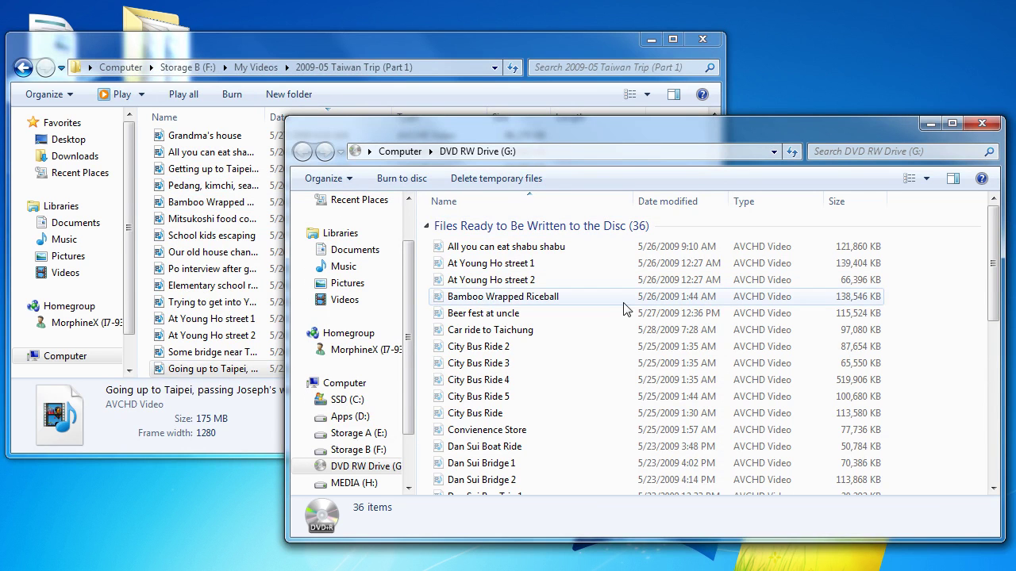
click(402, 181)
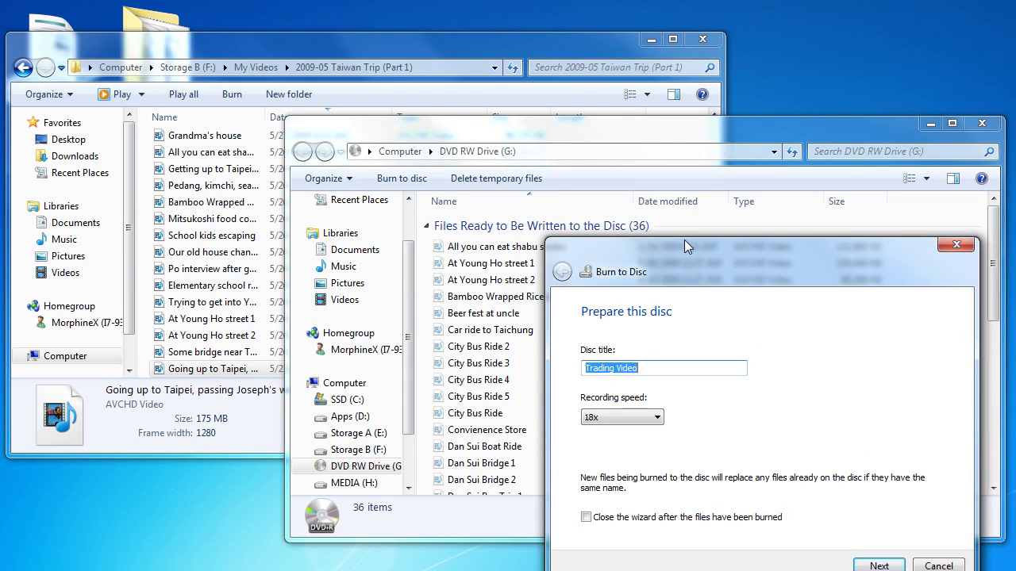
drag(681, 234, 601, 182)
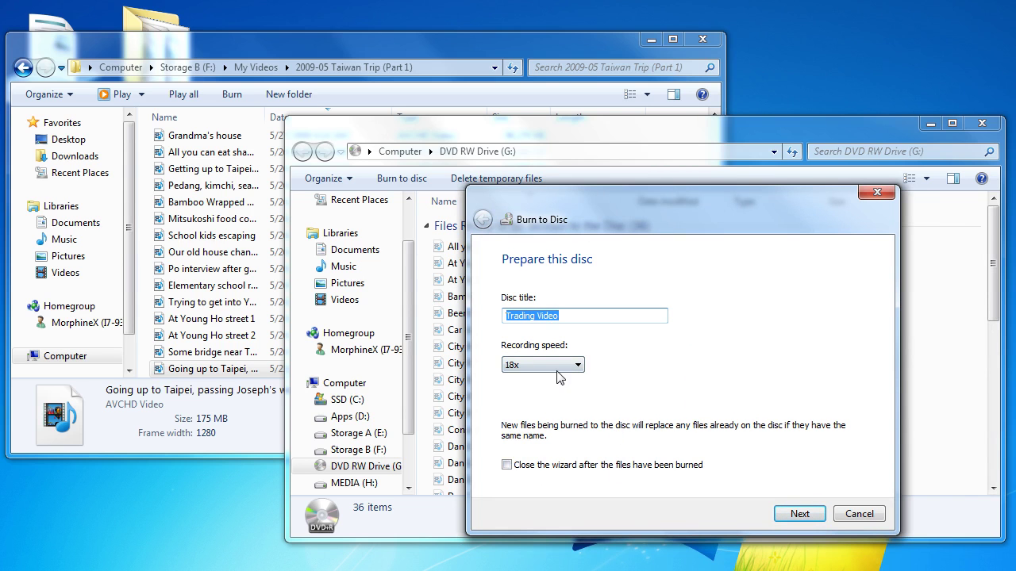
- Begin burning the 36 Taiwan trip videos onto the Trading Video disc
click(799, 515)
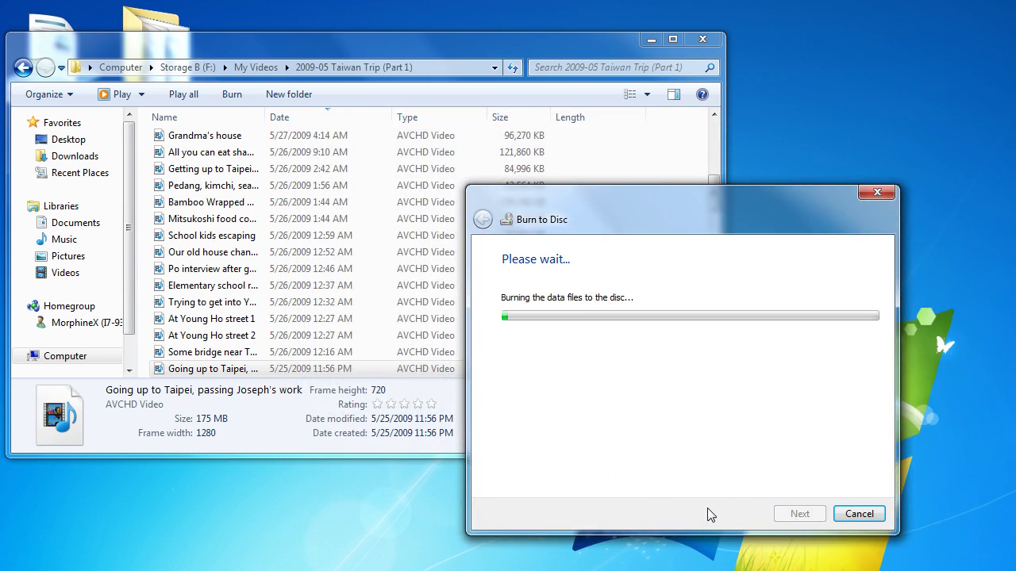